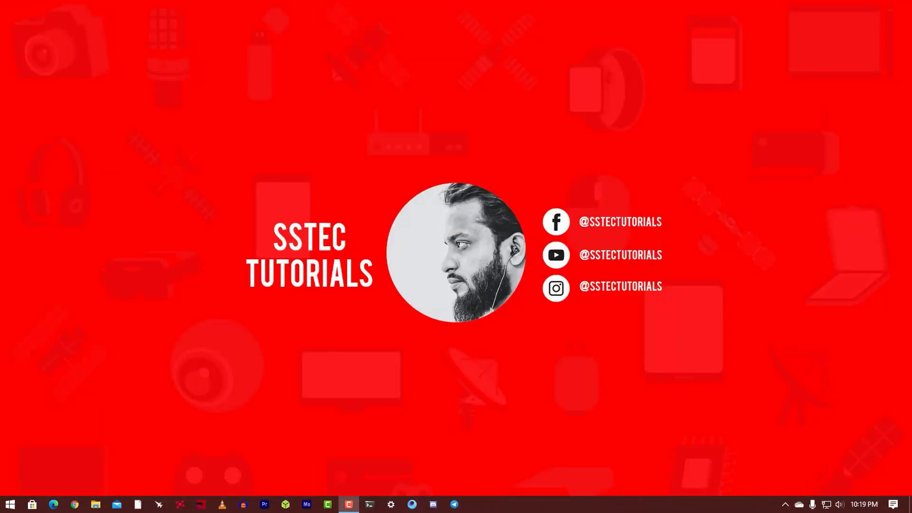
{"action": "left_click", "coordinate": [58, 507]}
{"action": "type", "text": "https://dl.omnirom.org/tmp/rpi4/"}
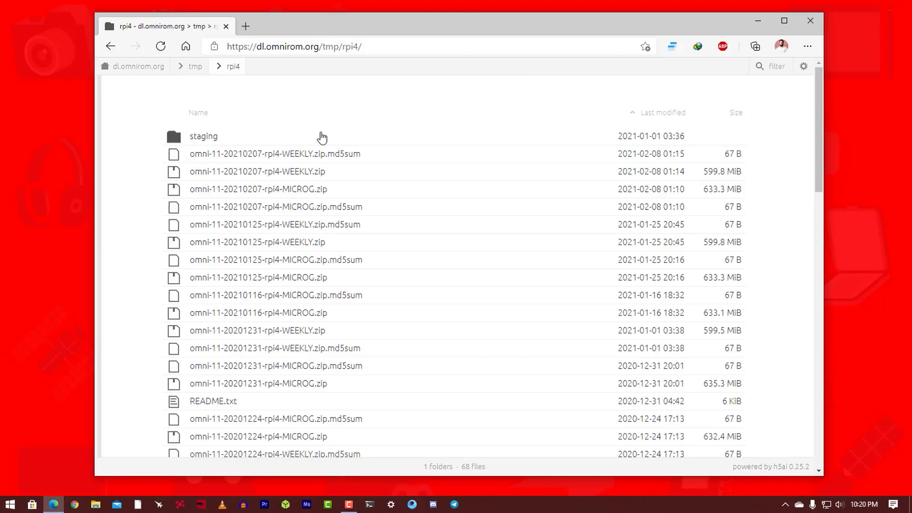
{"action": "mouse_move", "coordinate": [276, 419]}
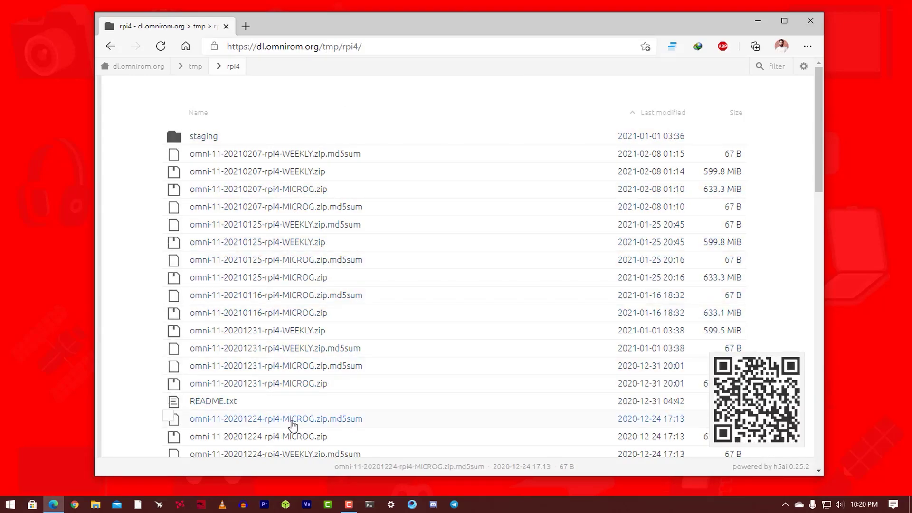
{"action": "scroll", "coordinate": [294, 430], "scroll_direction": "down", "scroll_amount": 2}
{"action": "scroll", "coordinate": [294, 432], "scroll_direction": "down", "scroll_amount": 1}
{"action": "scroll", "coordinate": [295, 436], "scroll_direction": "down", "scroll_amount": 1}
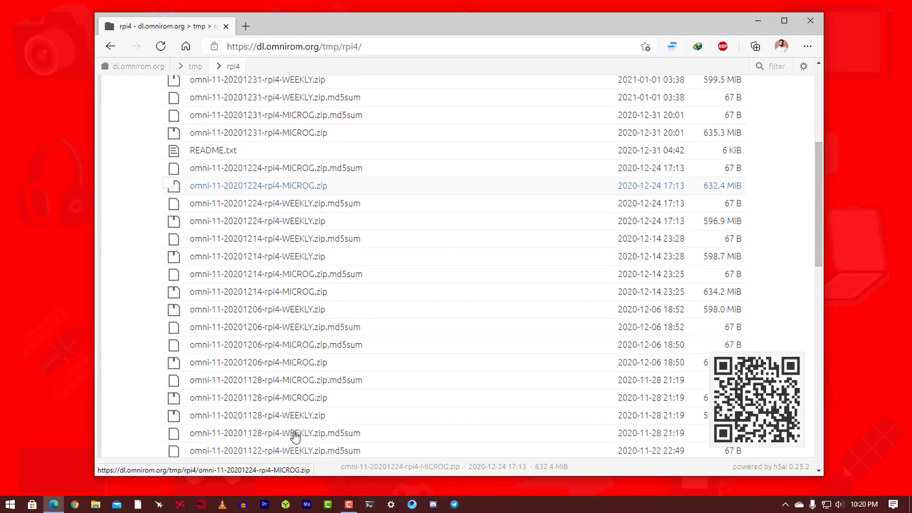
{"action": "scroll", "coordinate": [295, 436], "scroll_direction": "up", "scroll_amount": 2}
{"action": "scroll", "coordinate": [295, 435], "scroll_direction": "up", "scroll_amount": 2}
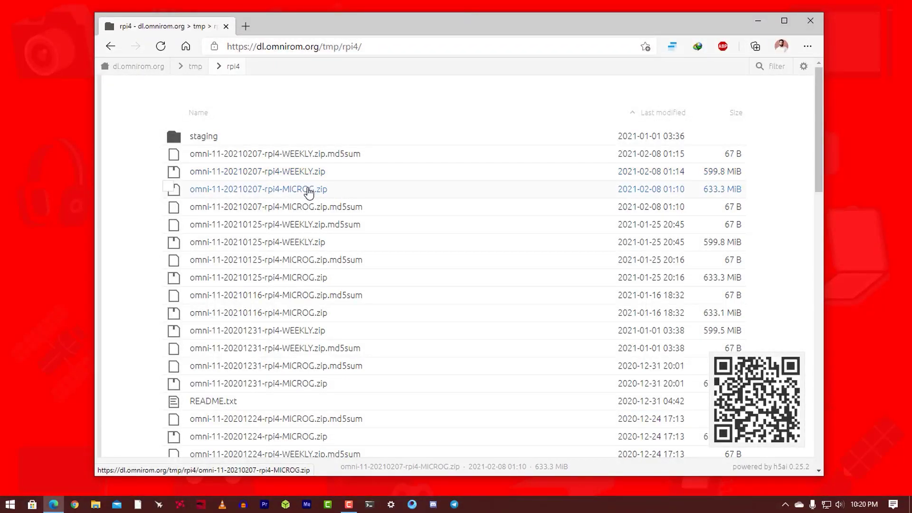
{"action": "left_click", "coordinate": [300, 191]}
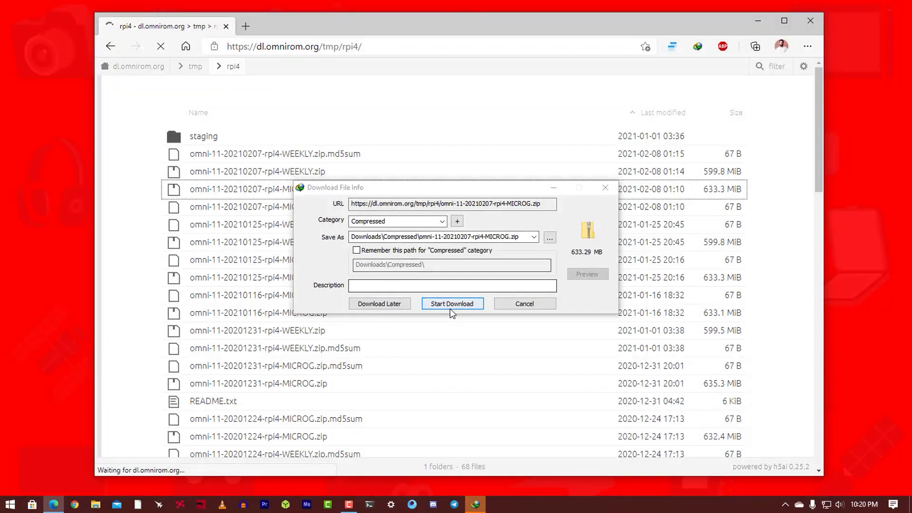
{"action": "left_click", "coordinate": [452, 305]}
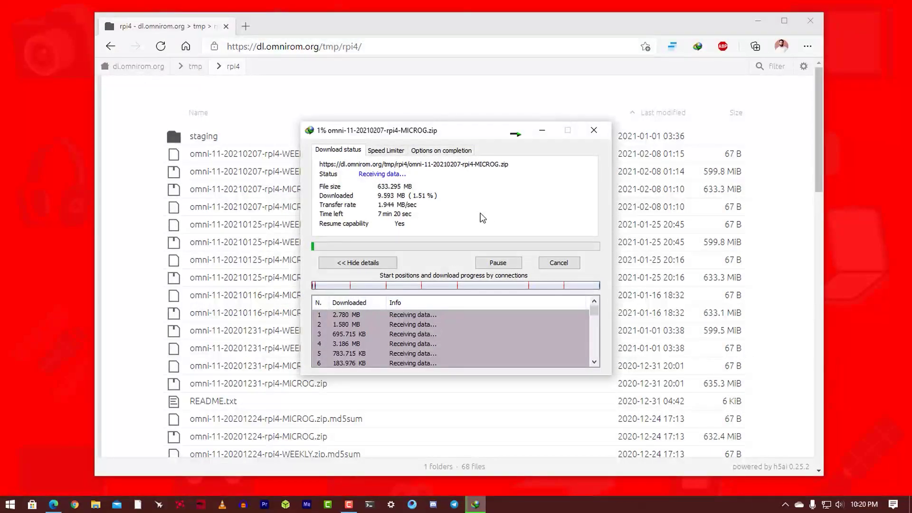
Search Google for 'balenaetcher' and open the official balena.io site
{"action": "left_click", "coordinate": [412, 46]}
{"action": "type", "text": "g"}
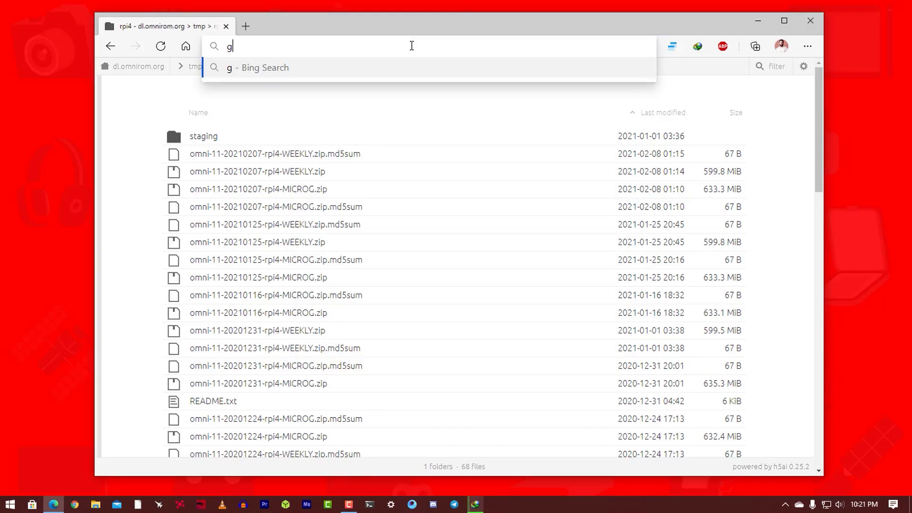
{"action": "type", "text": "oogle.com"}
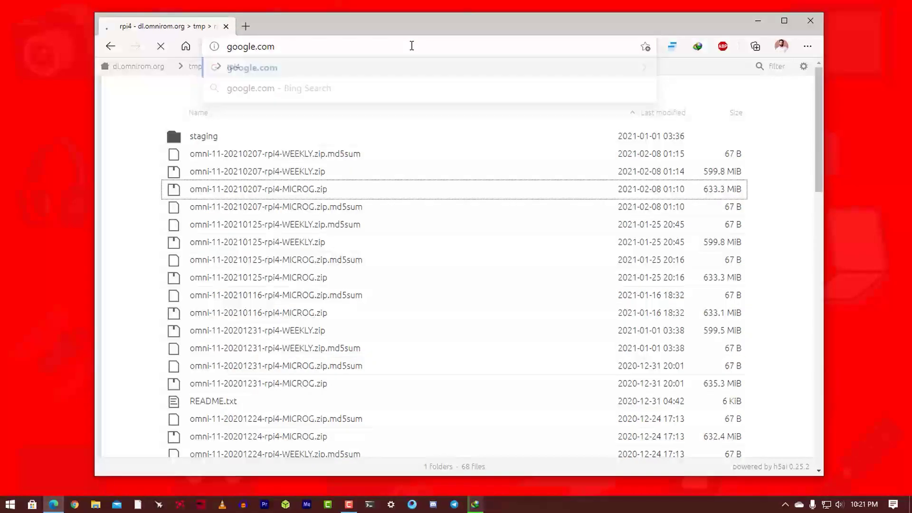
{"action": "key", "text": "Return"}
{"action": "type", "text": "balenaetcher"}
{"action": "key", "text": "Return"}
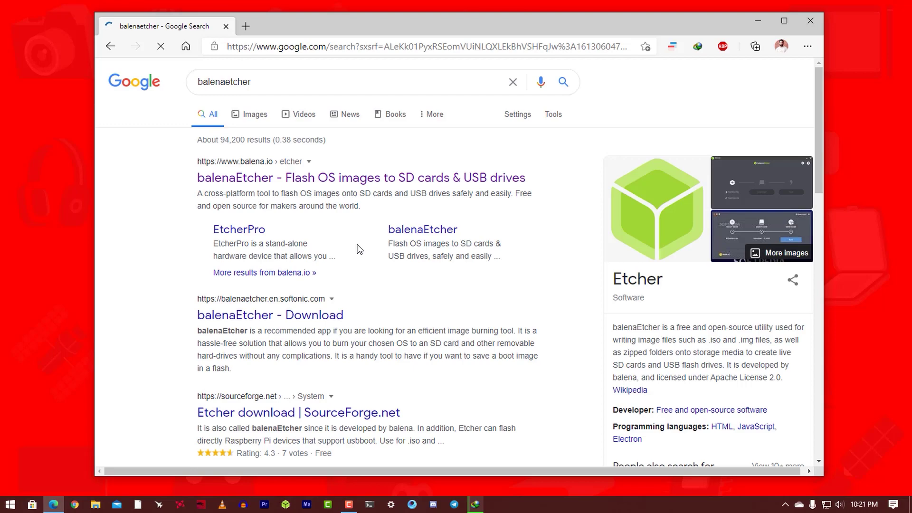
{"action": "left_click", "coordinate": [352, 183]}
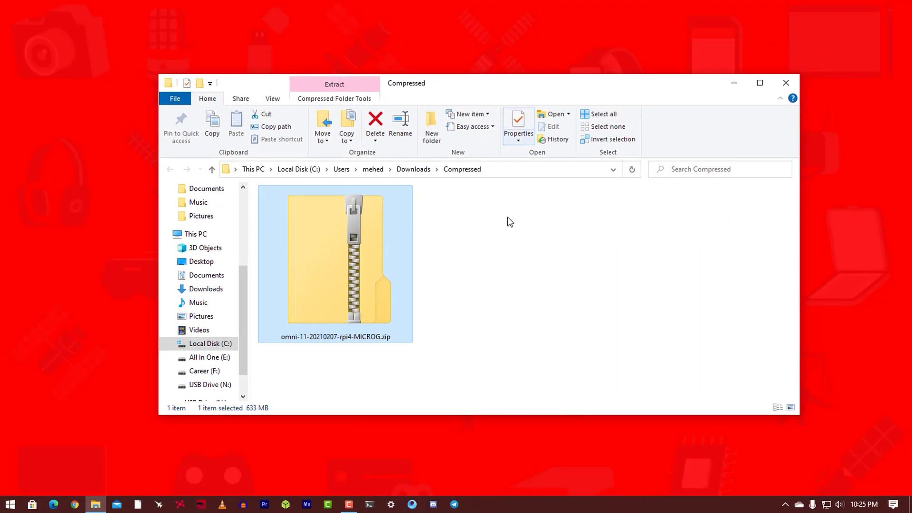
{"action": "left_click", "coordinate": [518, 254]}
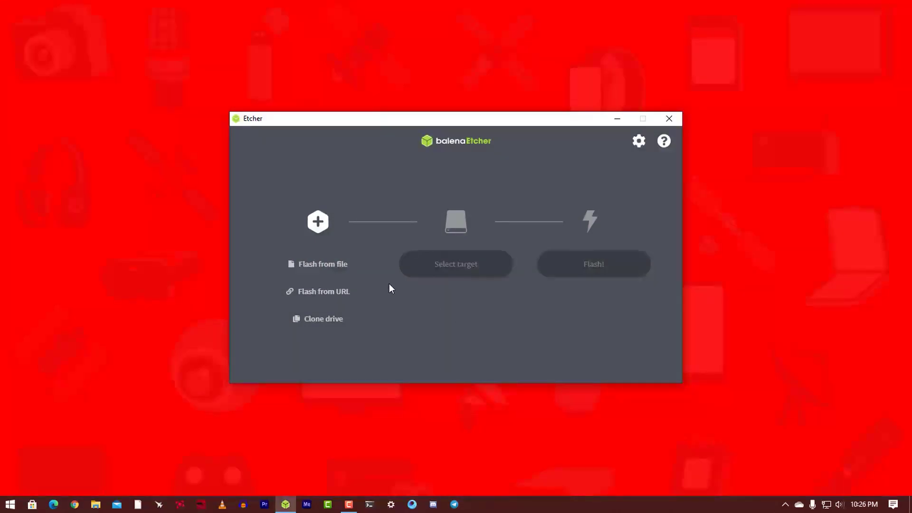
Load the omni MICROG zip as the source image in balenaEtcher
{"action": "left_click", "coordinate": [335, 270]}
{"action": "left_click", "coordinate": [404, 211]}
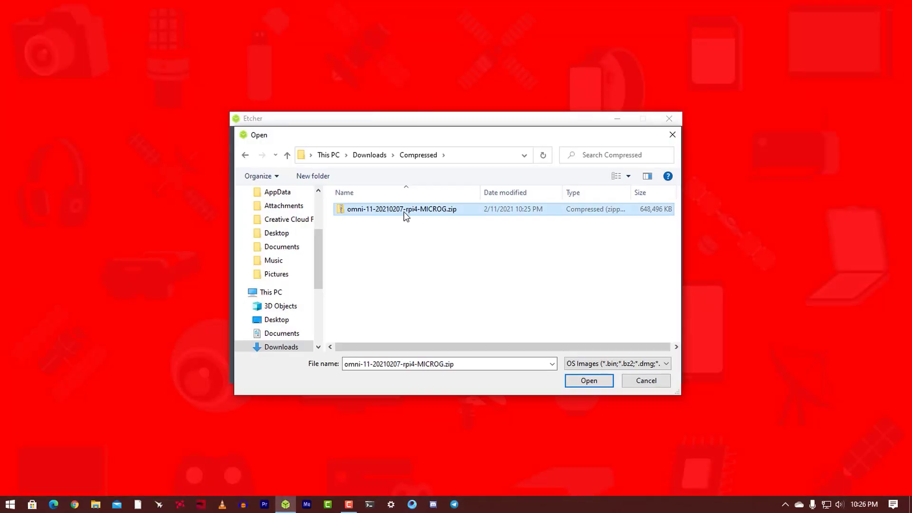
{"action": "left_click", "coordinate": [587, 381]}
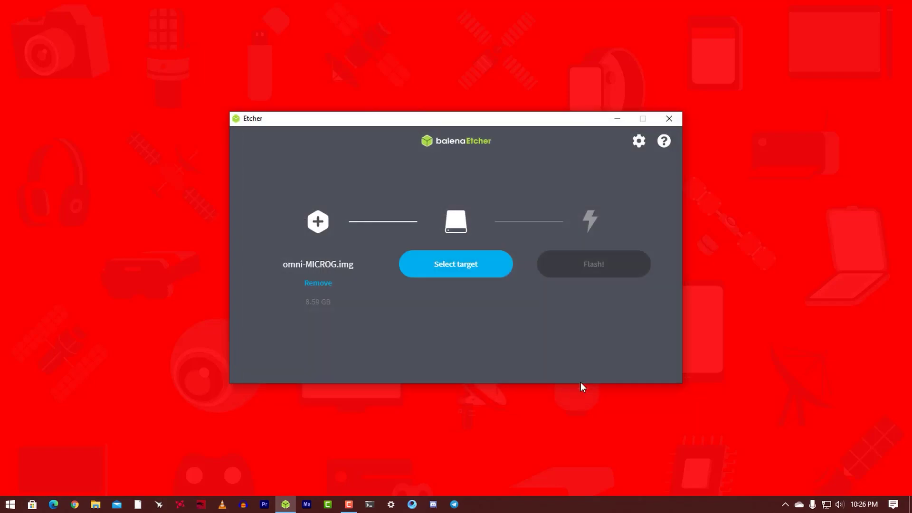
Choose the 16 GB USB device as the target and start flashing
{"action": "left_click", "coordinate": [470, 269]}
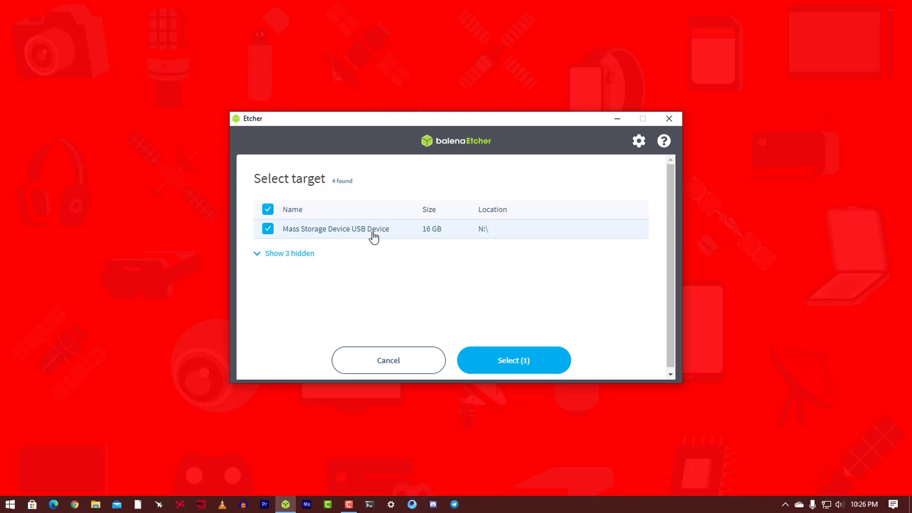
{"action": "left_click", "coordinate": [518, 361]}
{"action": "left_click", "coordinate": [594, 270]}
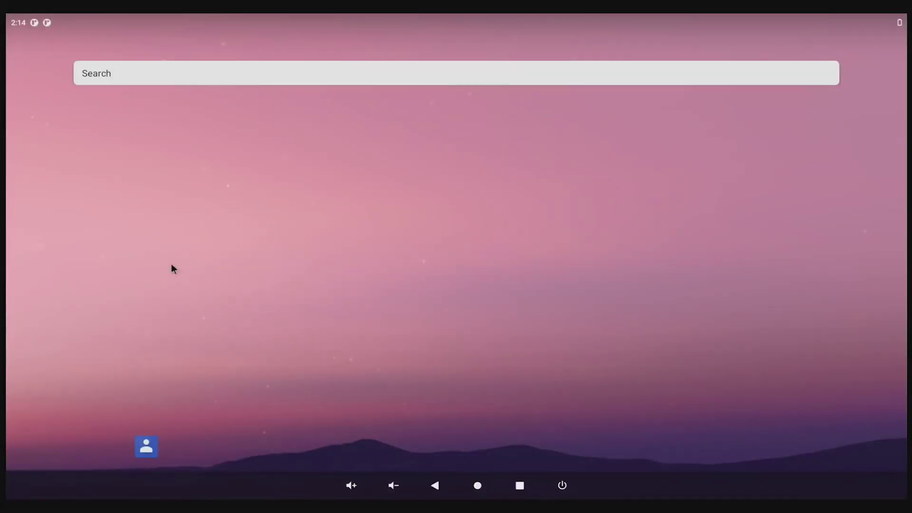
Go to Settings > Network & internet and turn on Use Wi-Fi
{"action": "left_click_drag", "start_coordinate": [389, 399], "coordinate": [480, 288]}
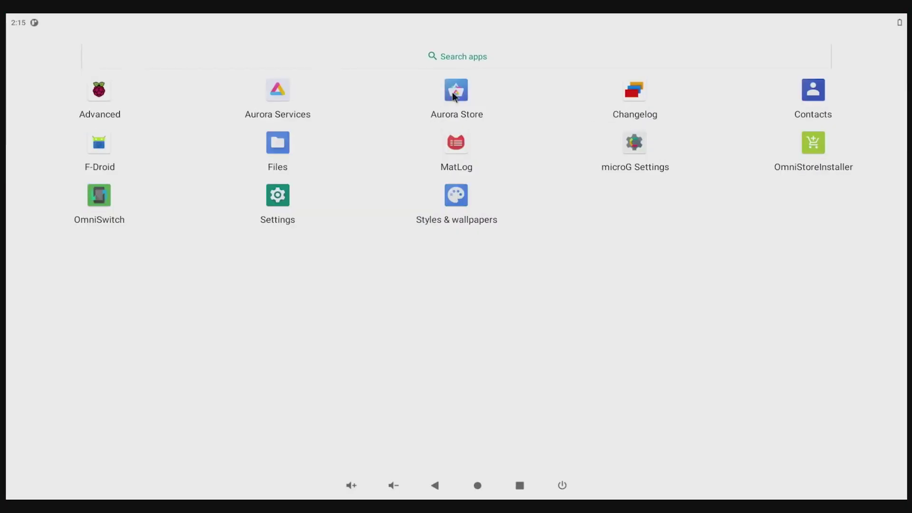
{"action": "left_click", "coordinate": [285, 200]}
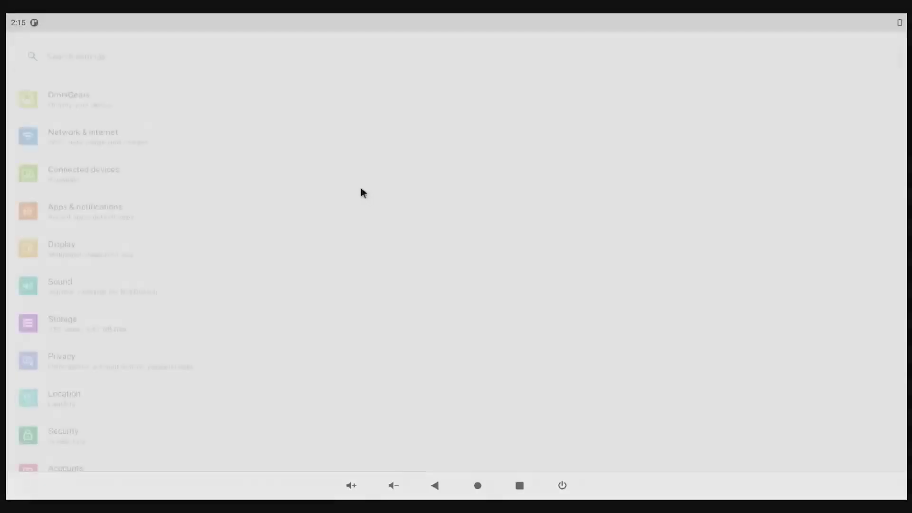
{"action": "left_click", "coordinate": [92, 142]}
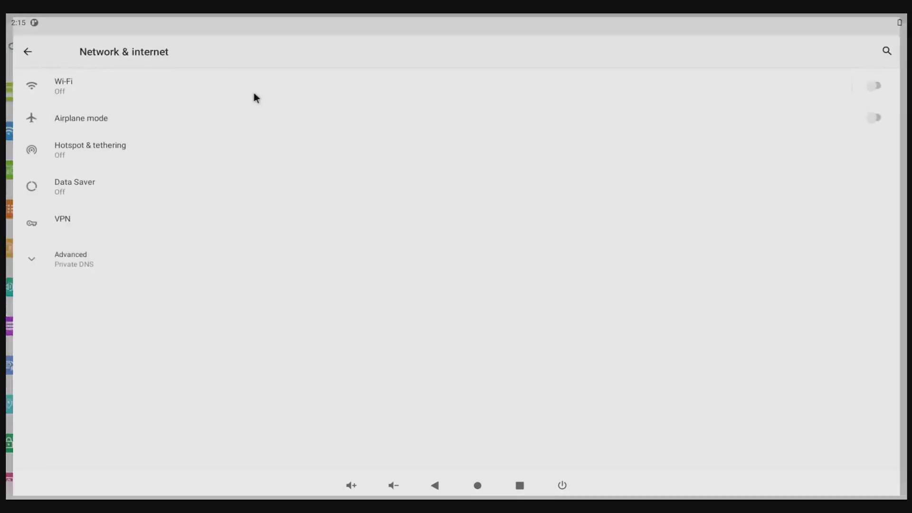
{"action": "left_click", "coordinate": [831, 77]}
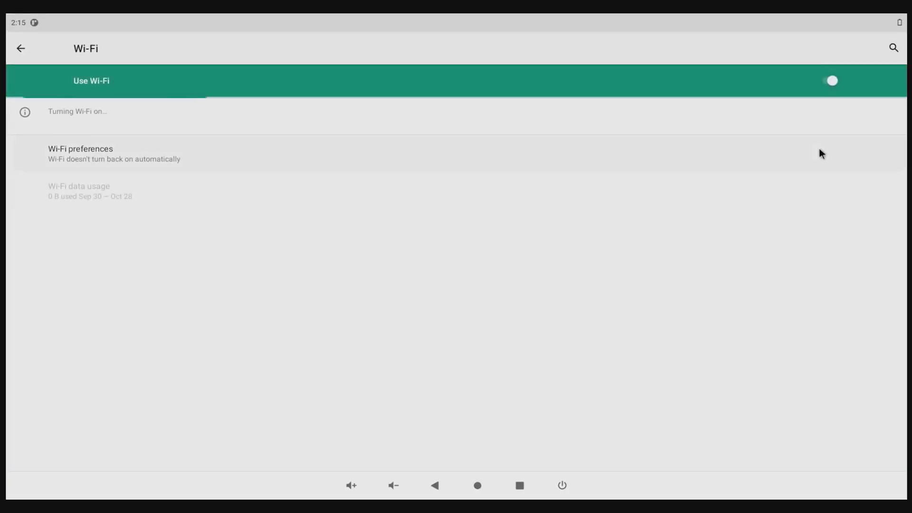